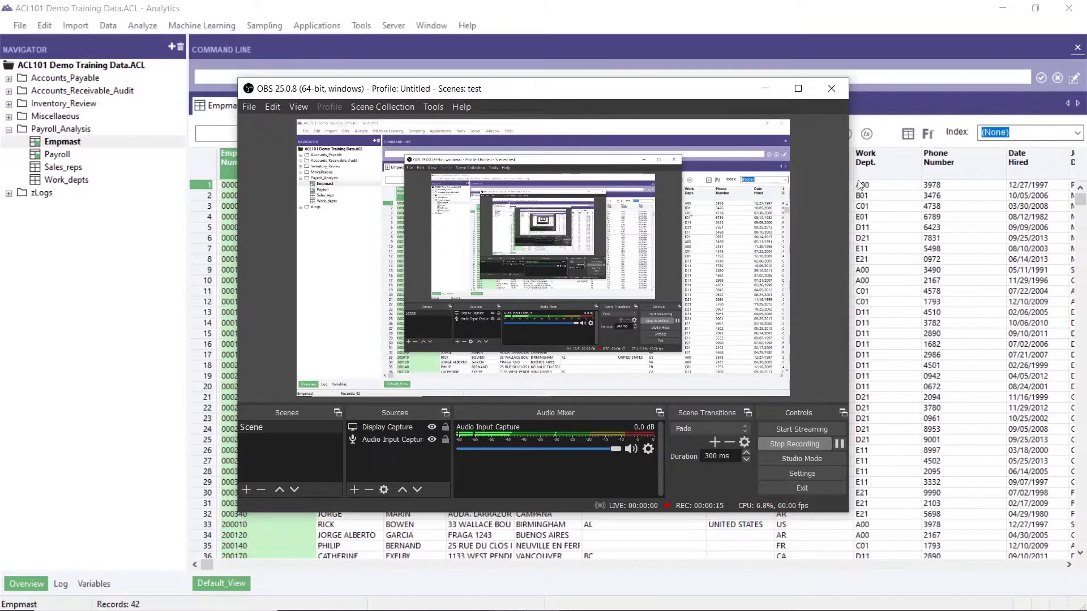
left_click(767, 91)
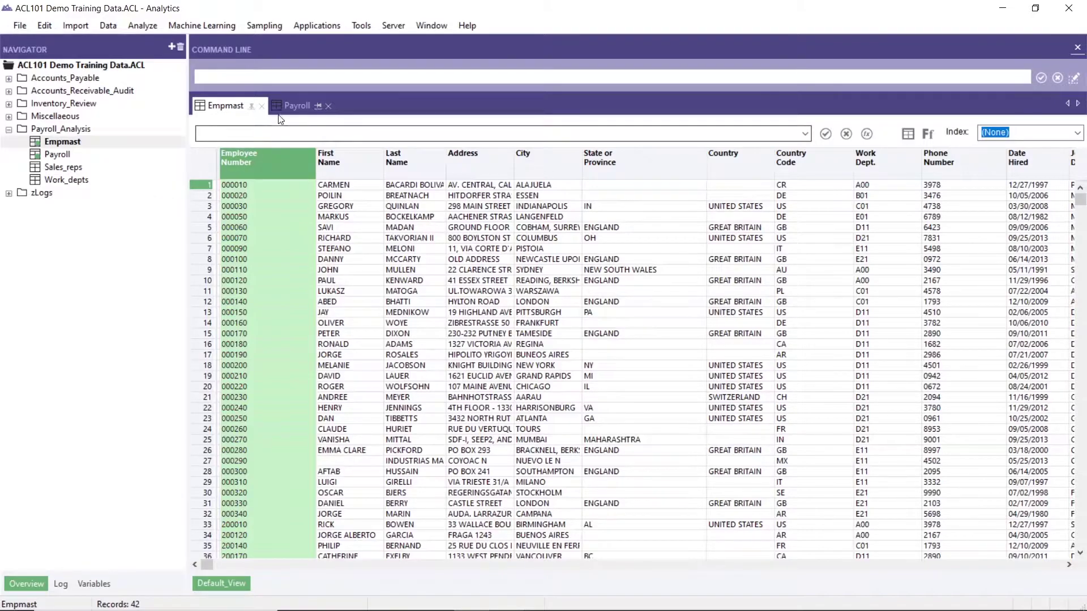
left_click(295, 107)
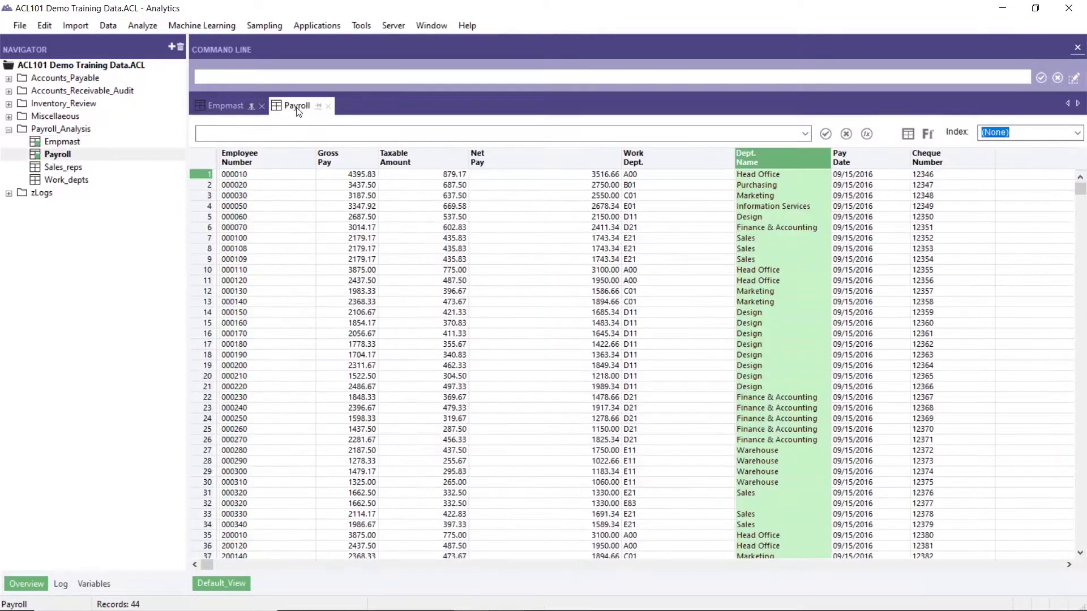
left_click(231, 106)
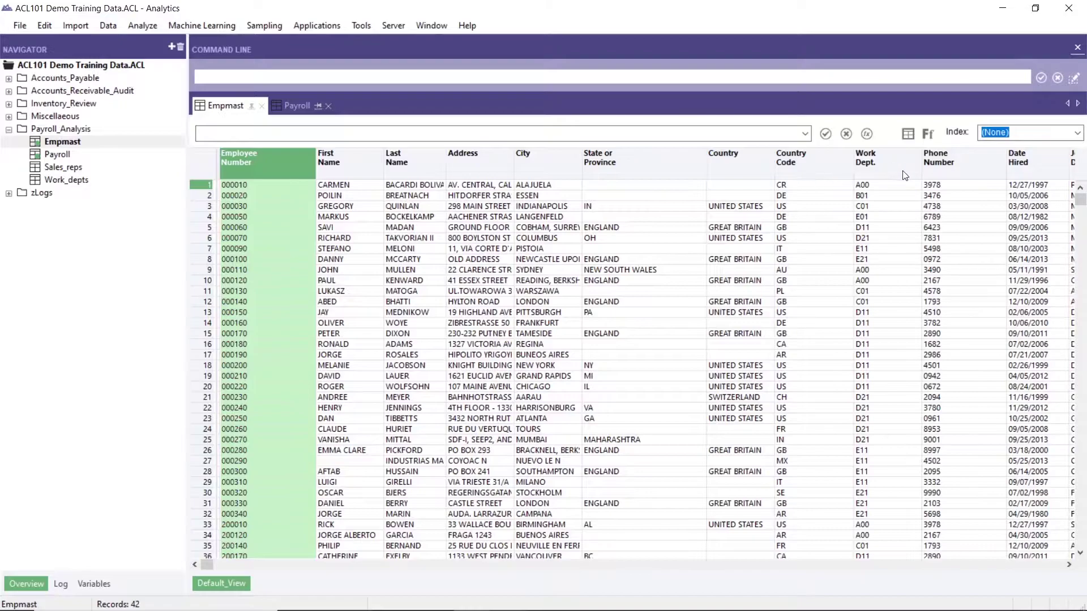
left_click(300, 107)
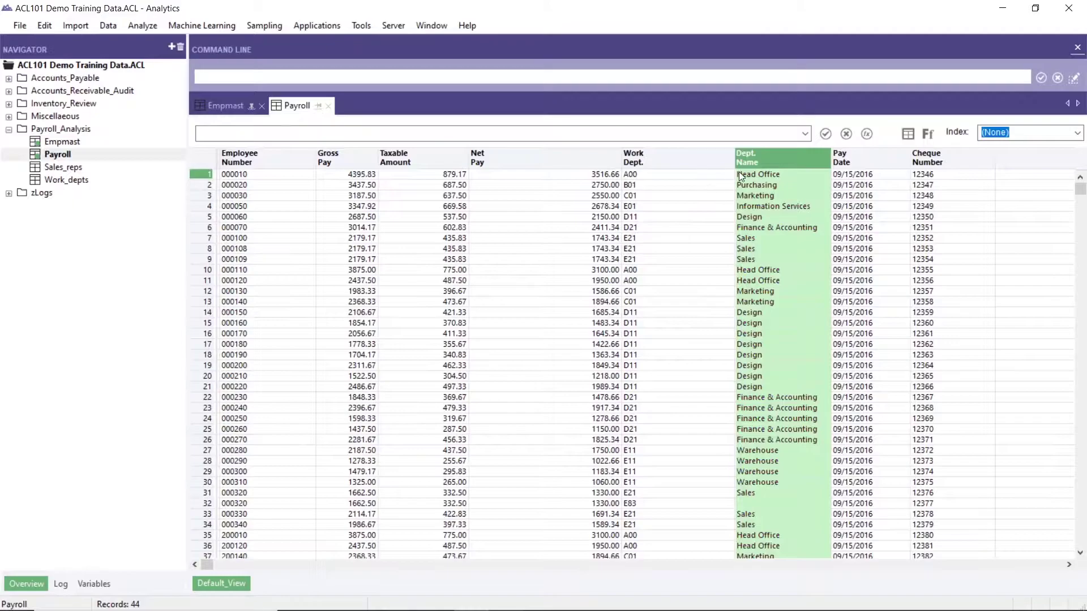
left_click(225, 105)
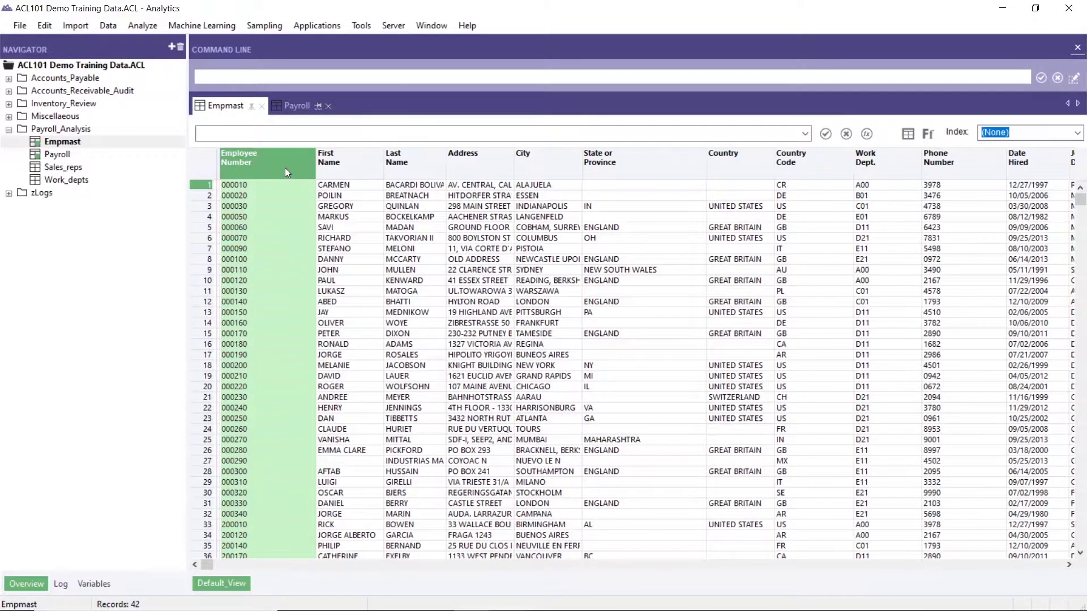
left_click(261, 239)
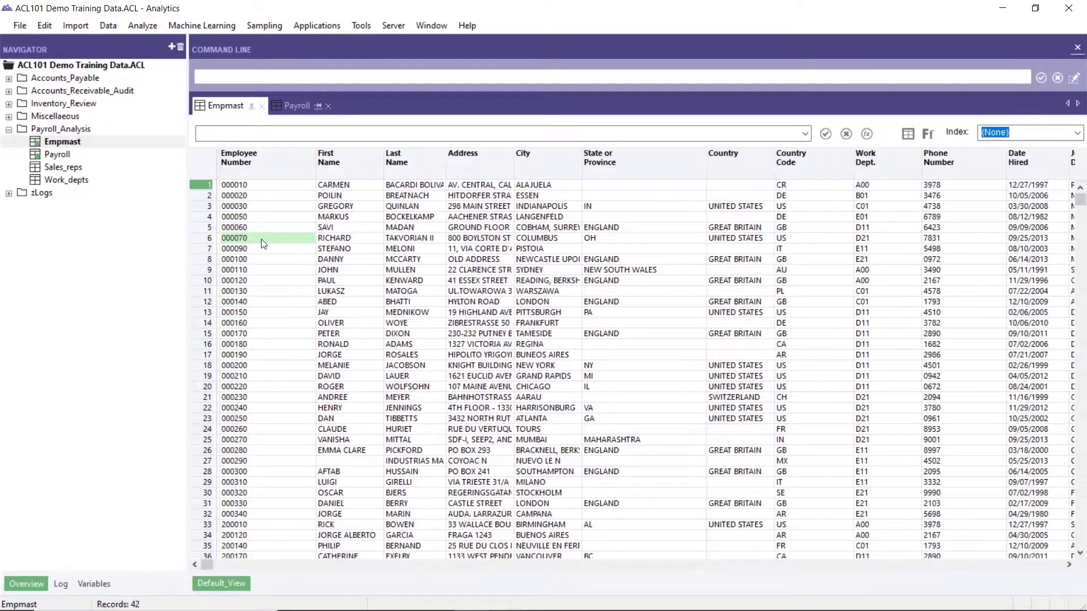
left_click(261, 281)
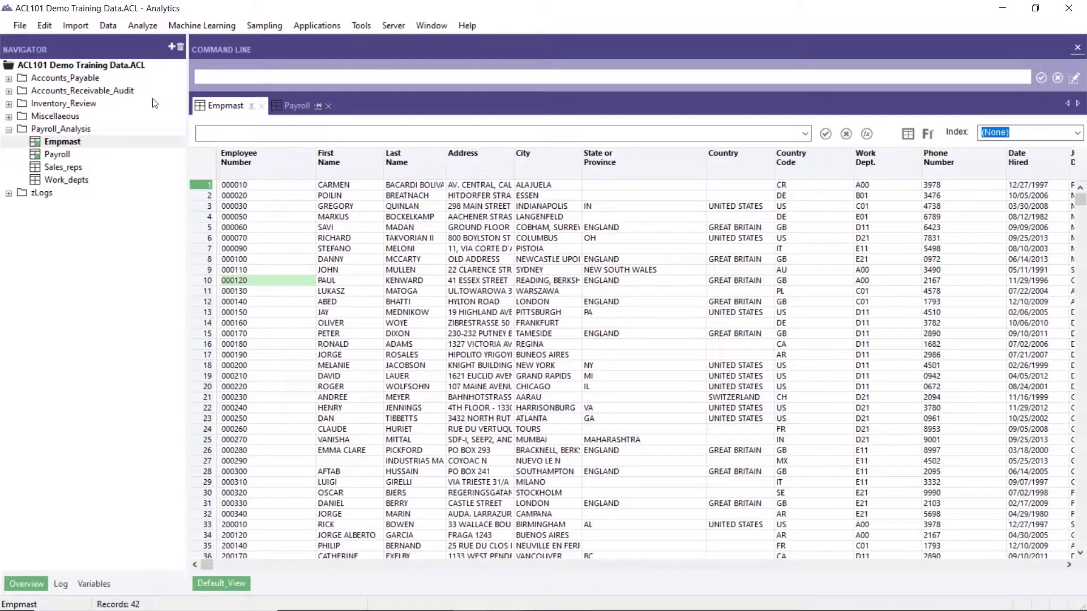
Start relating tables from Empmast via Data > Relate and open the Relations workspace's context menu
left_click(110, 26)
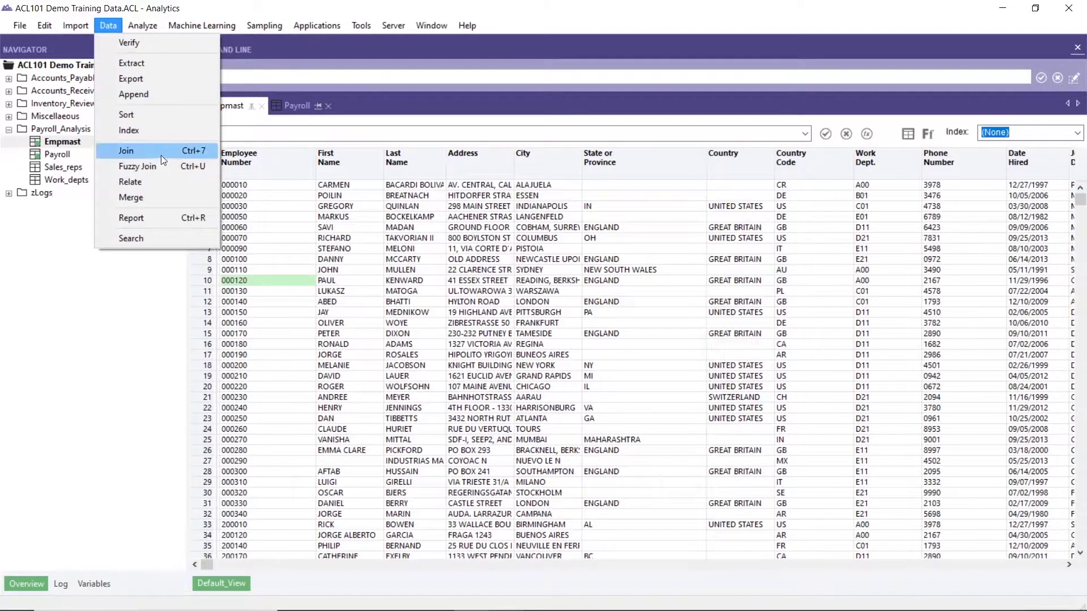
left_click(175, 185)
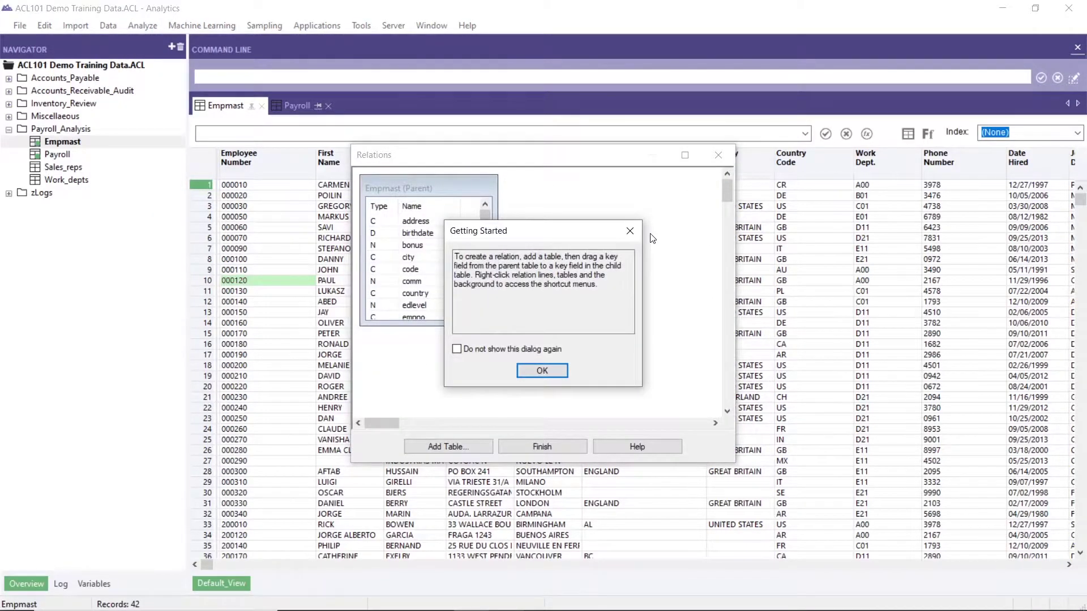
left_click(542, 371)
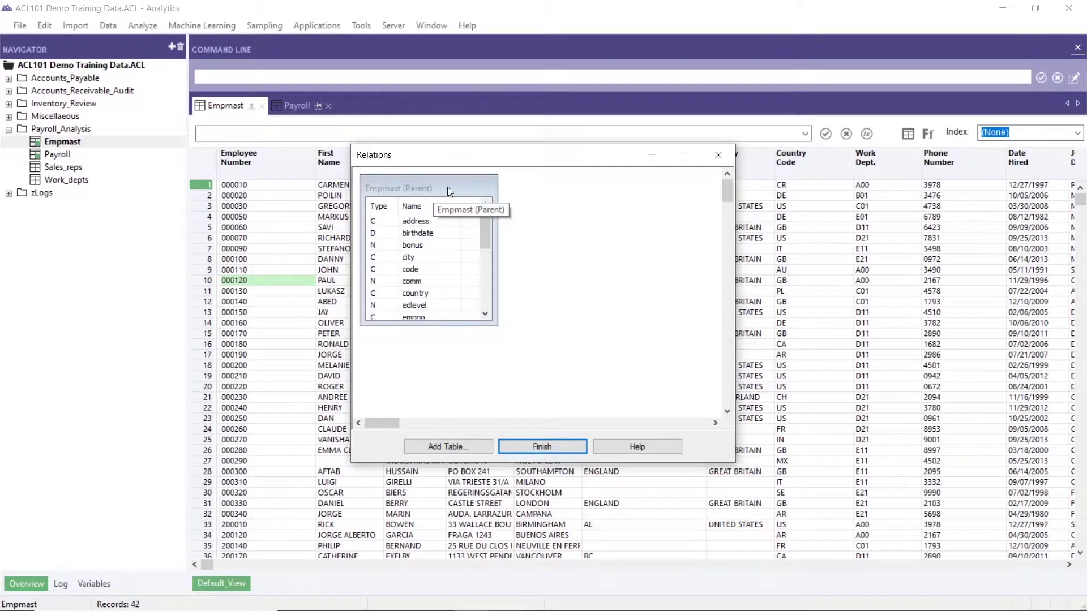
right_click(559, 202)
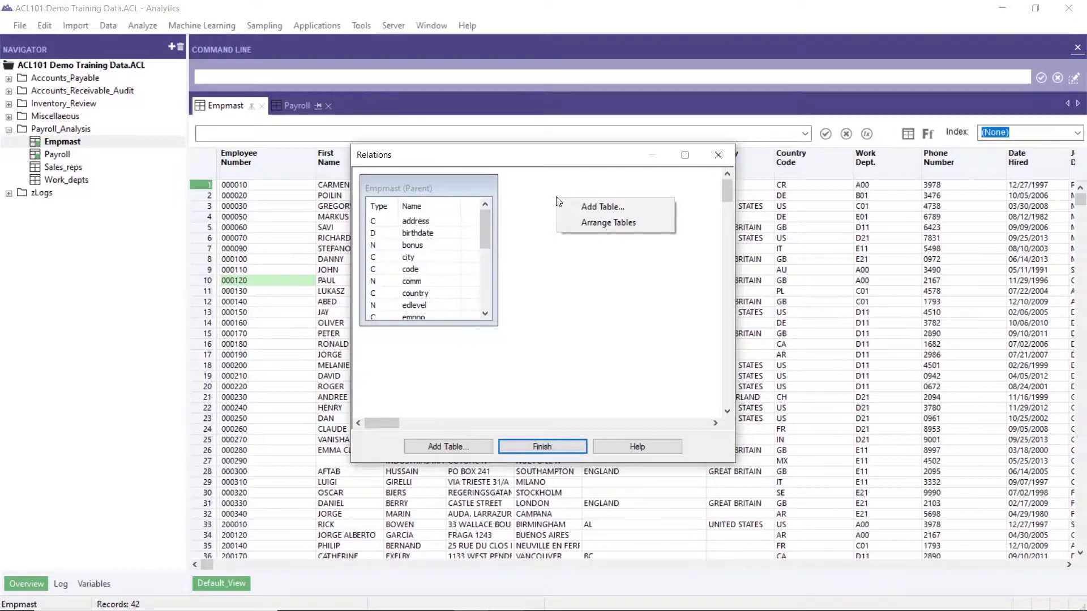
Find Payroll in the Add Table list and add it to the Relations workspace
left_click(594, 208)
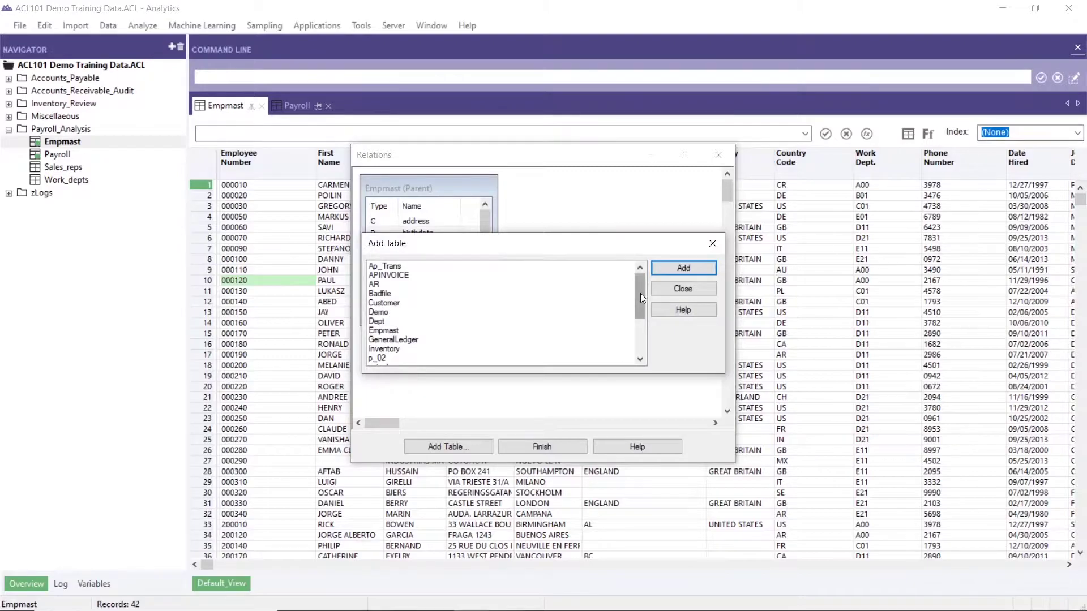
left_click_drag(641, 293, 557, 316)
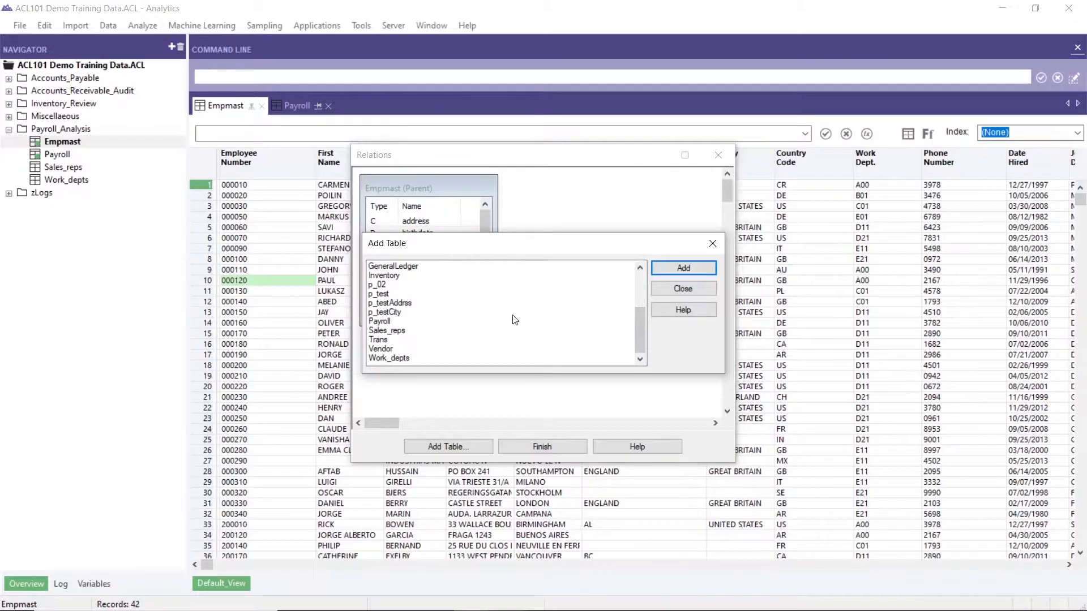
left_click(640, 267)
left_click(640, 267)
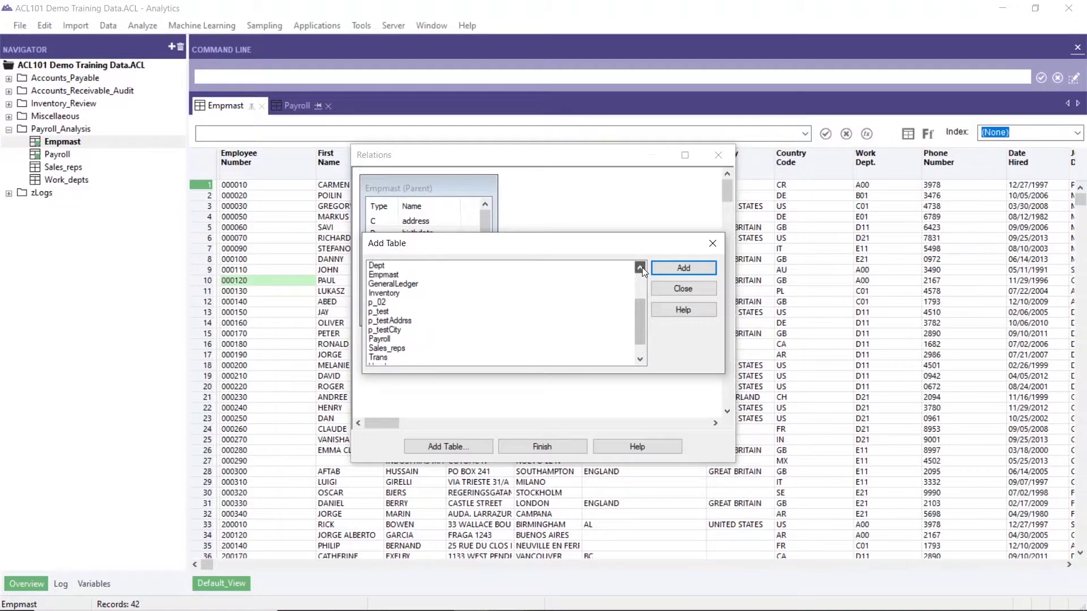
left_click(641, 268)
left_click(641, 268)
left_click(641, 268)
left_click(641, 268)
left_click(640, 268)
left_click(641, 267)
left_click(641, 268)
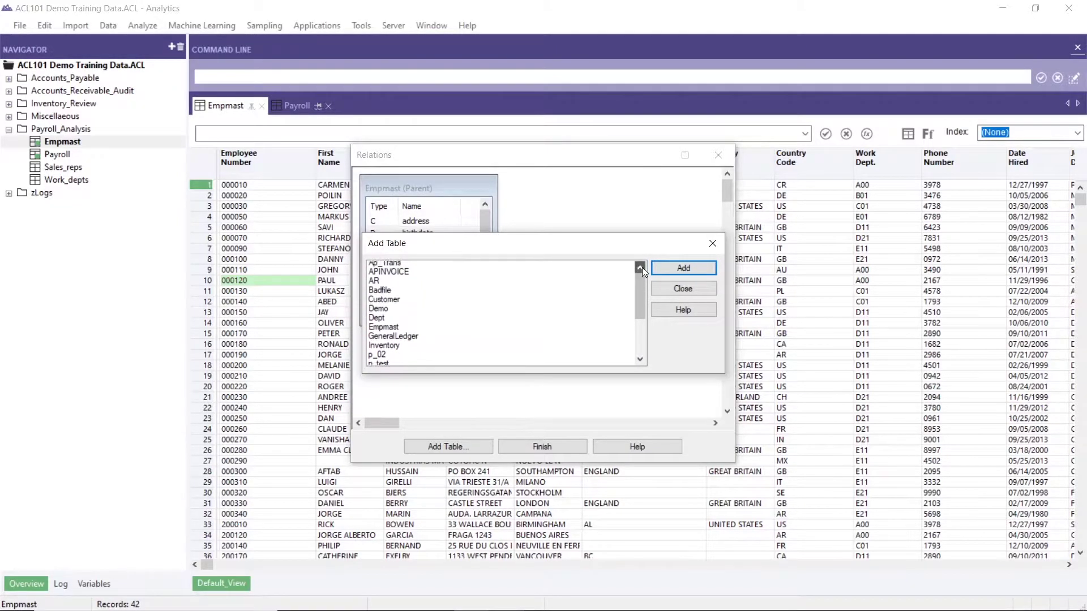
left_click(641, 268)
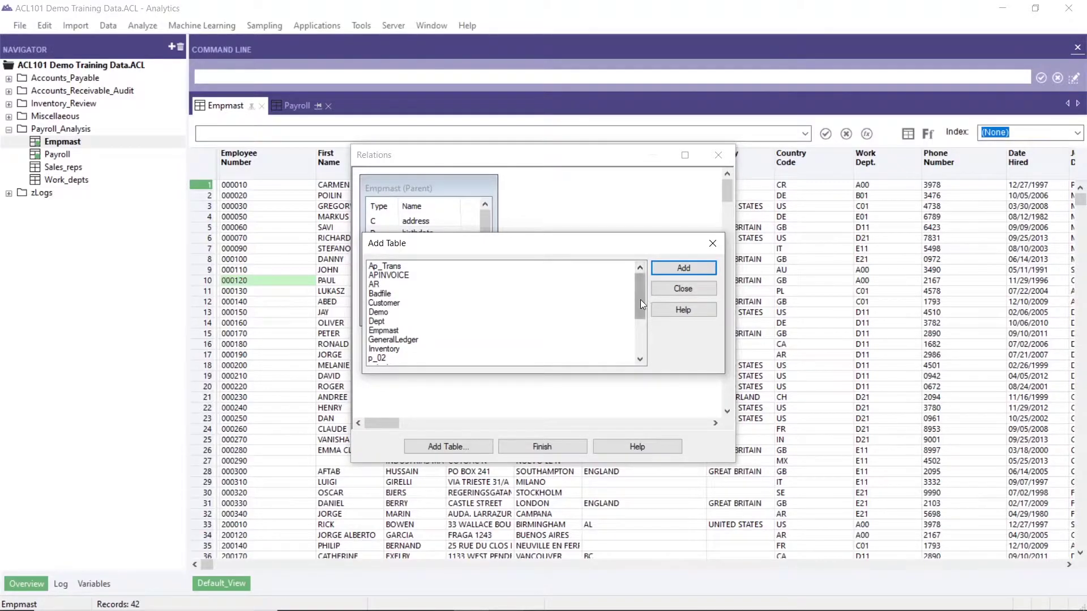
left_click_drag(641, 299, 644, 321)
left_click(384, 349)
double_click(384, 350)
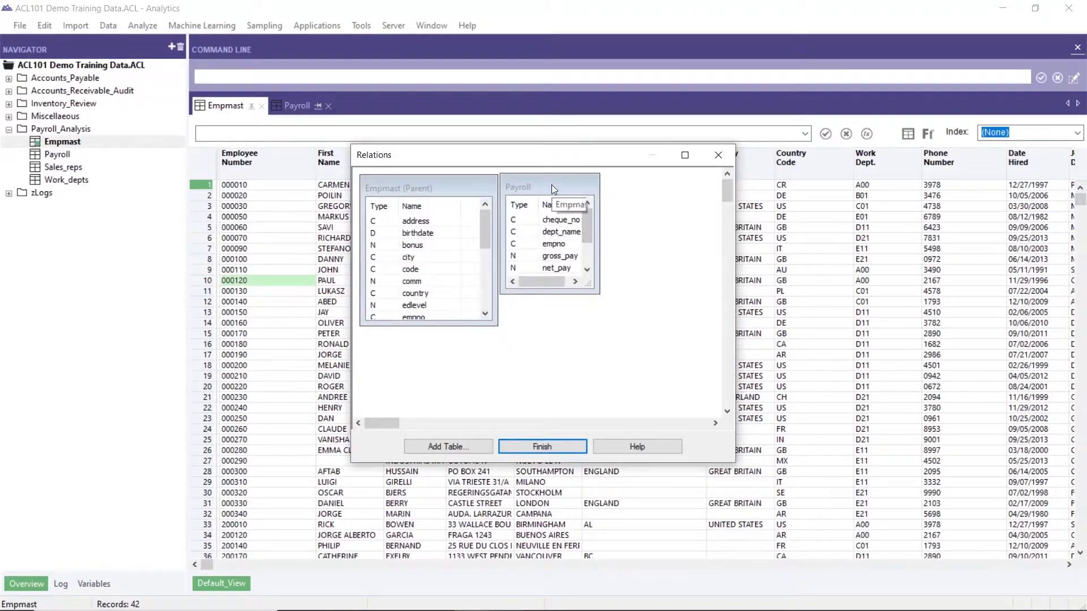
Move the Payroll box aside and link Empmast's empno field to Payroll's empno field
left_click_drag(551, 184, 587, 193)
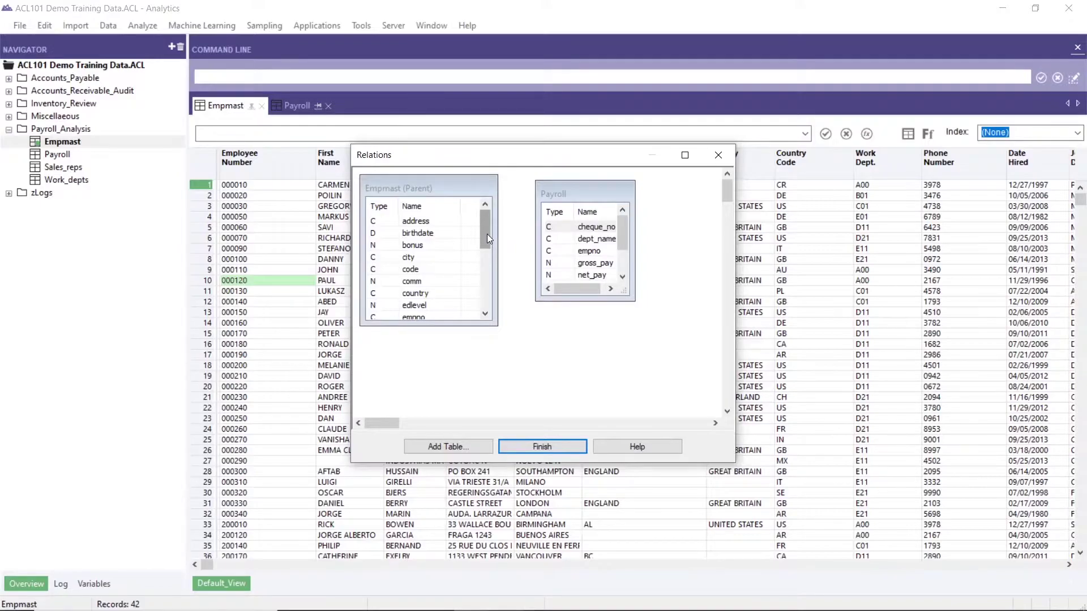
left_click_drag(487, 234, 486, 241)
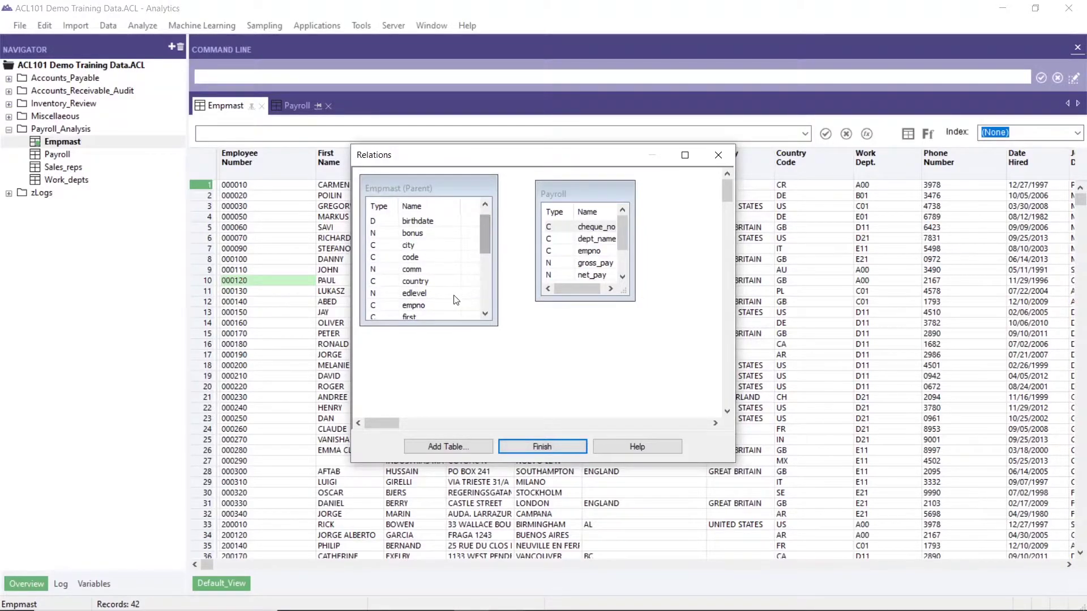
left_click(420, 311)
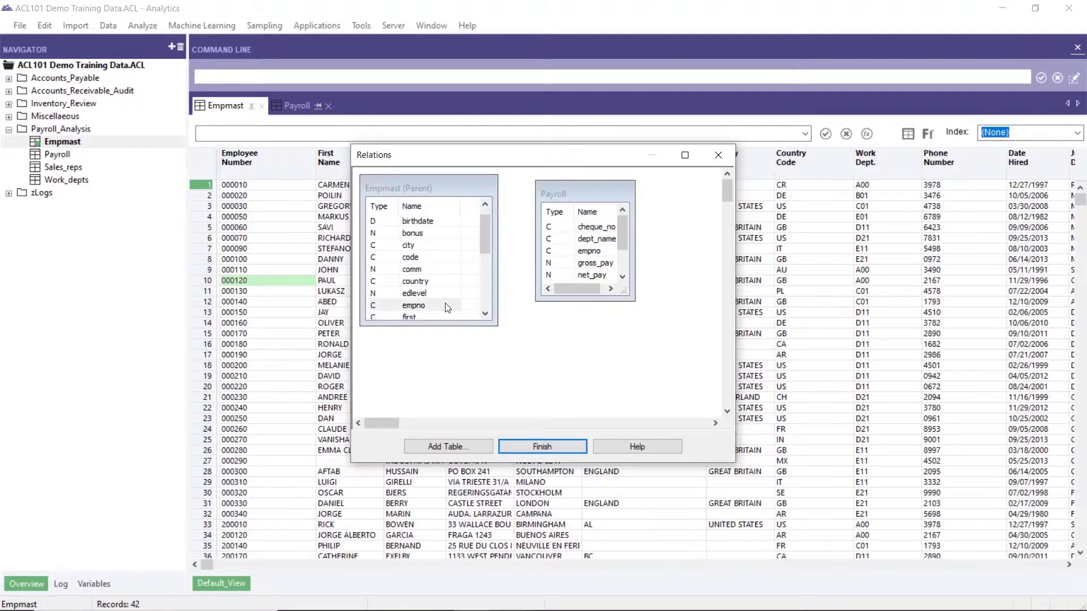
left_click_drag(448, 307, 549, 257)
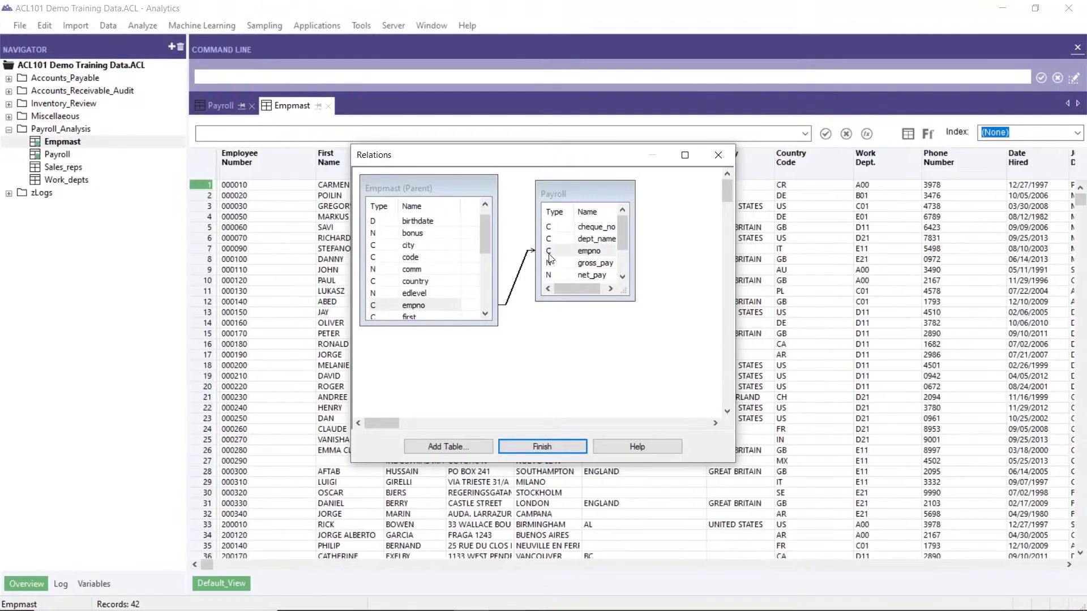
Finish the relation and add Payroll's dept_name field as a Dept. Name column in Empmast
left_click(554, 447)
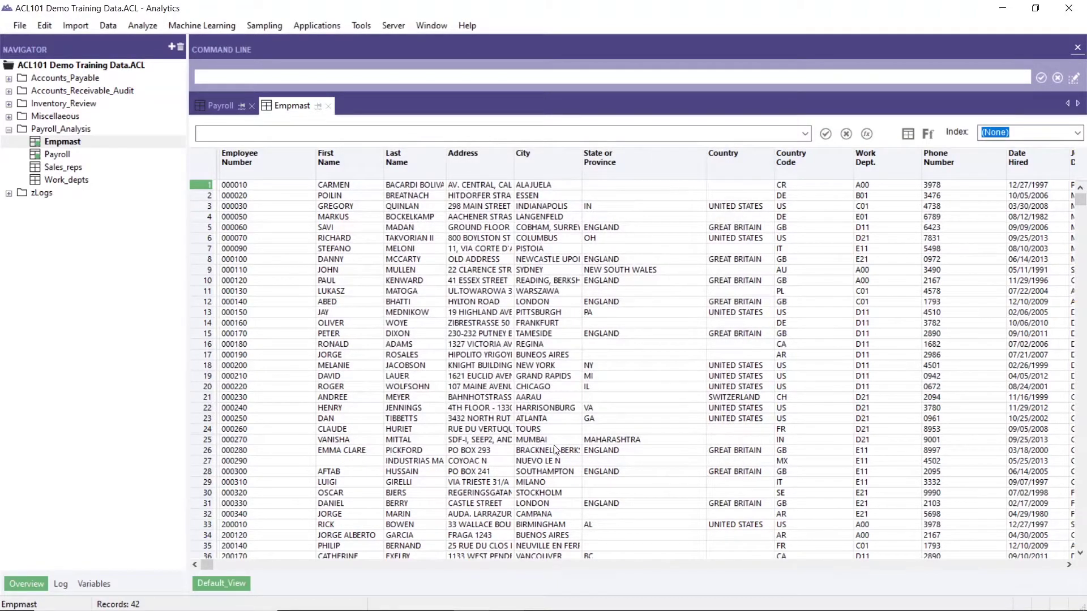
right_click(841, 168)
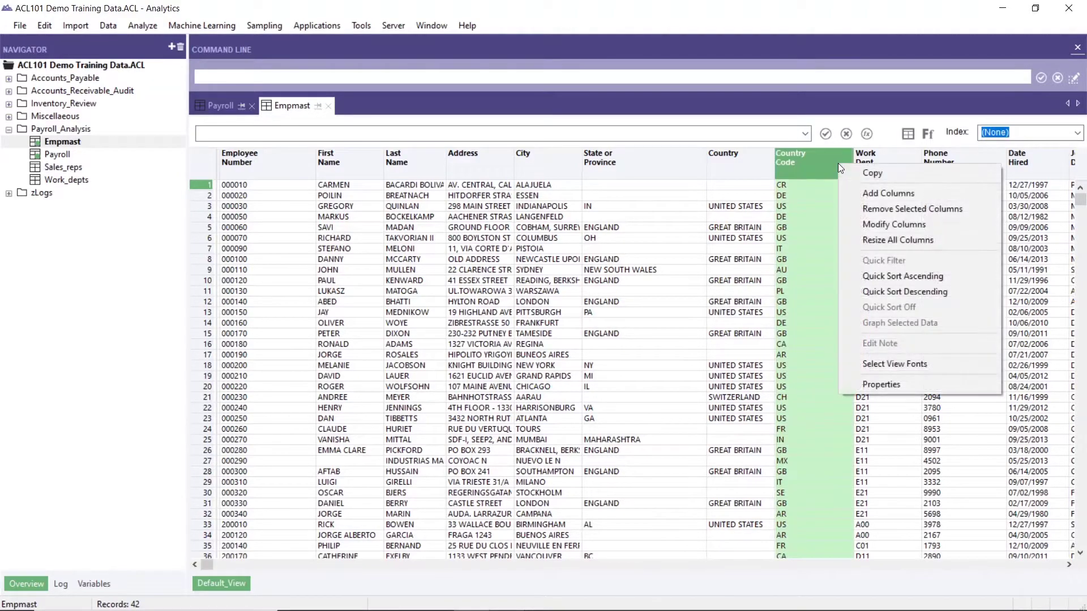
left_click(871, 194)
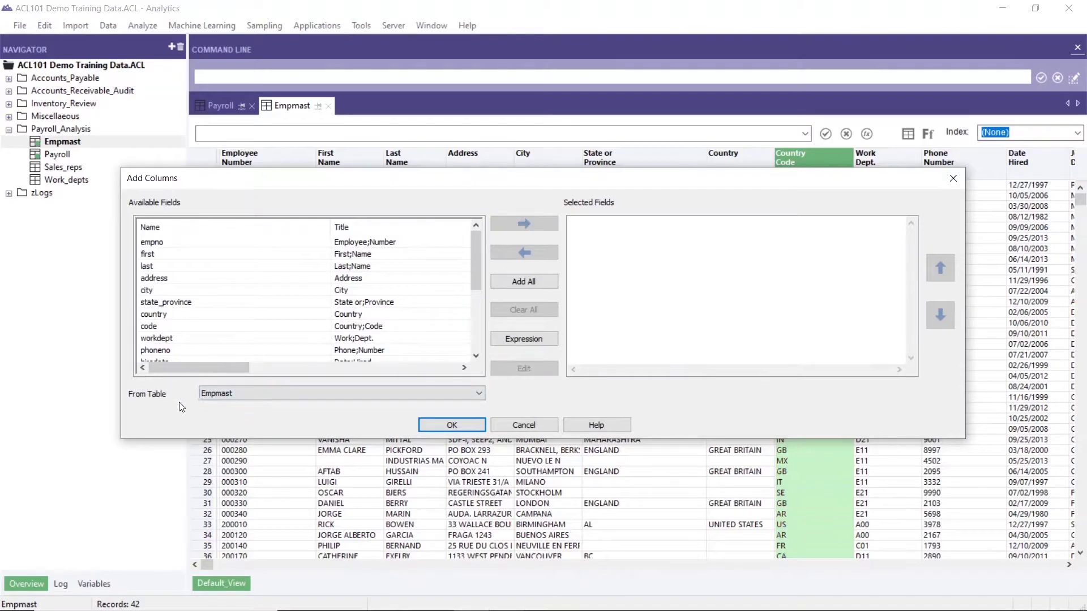
left_click(250, 398)
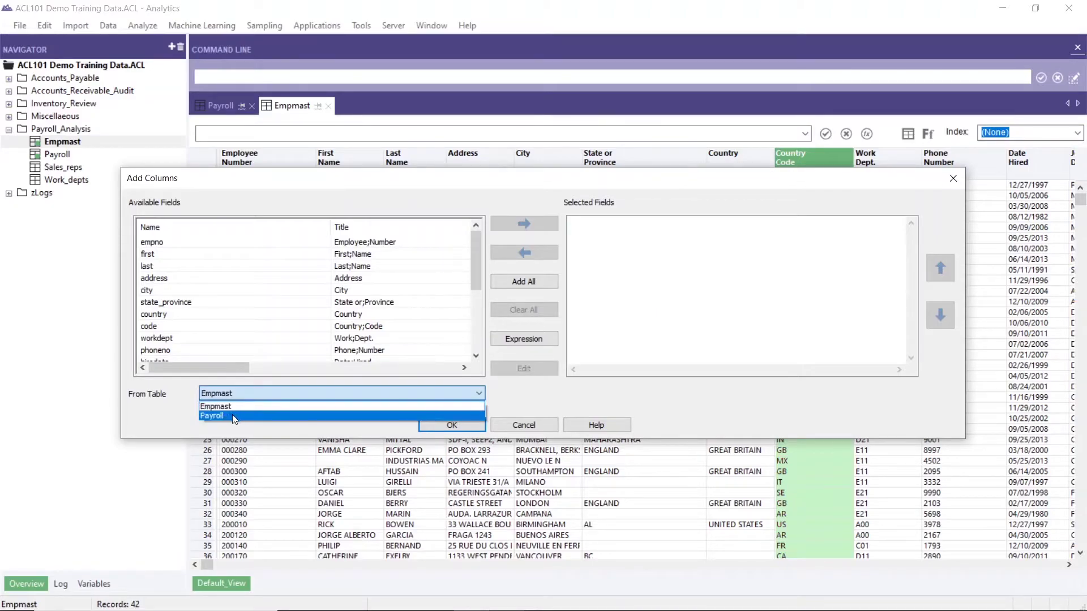
left_click(230, 415)
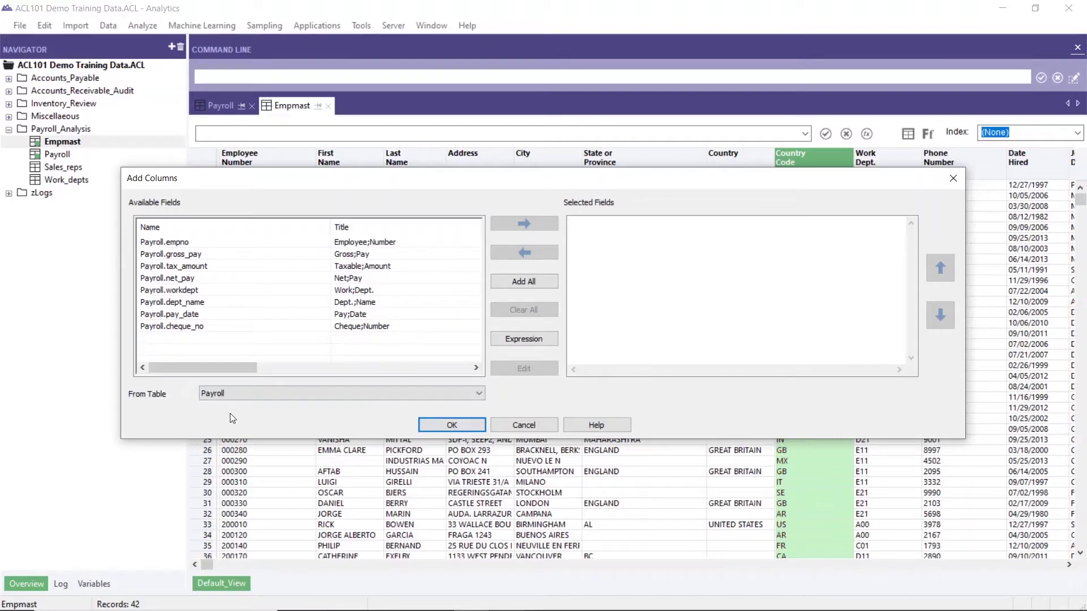
double_click(197, 303)
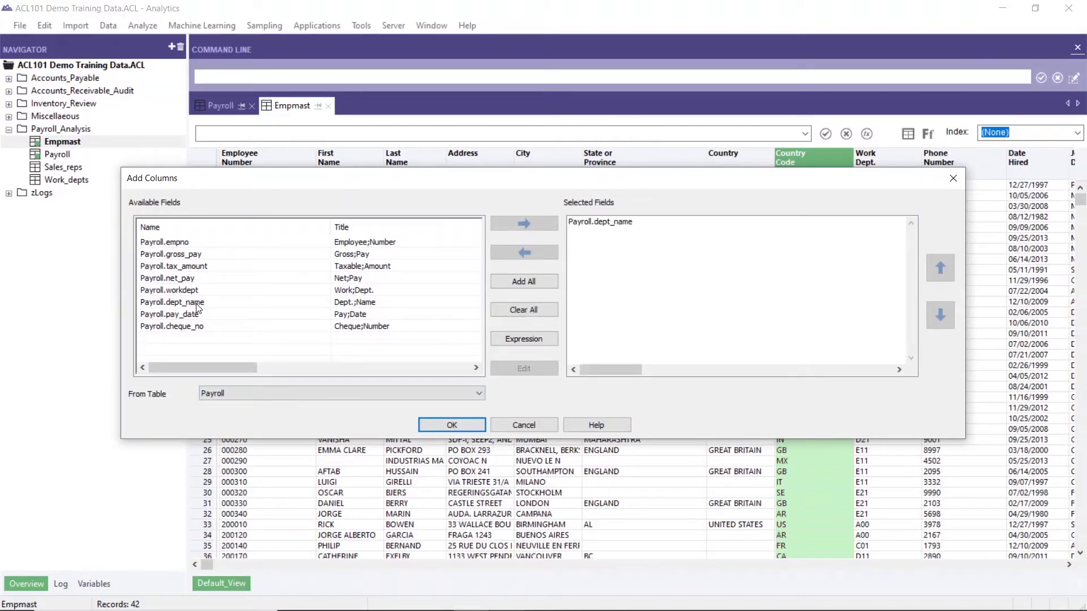
left_click(452, 424)
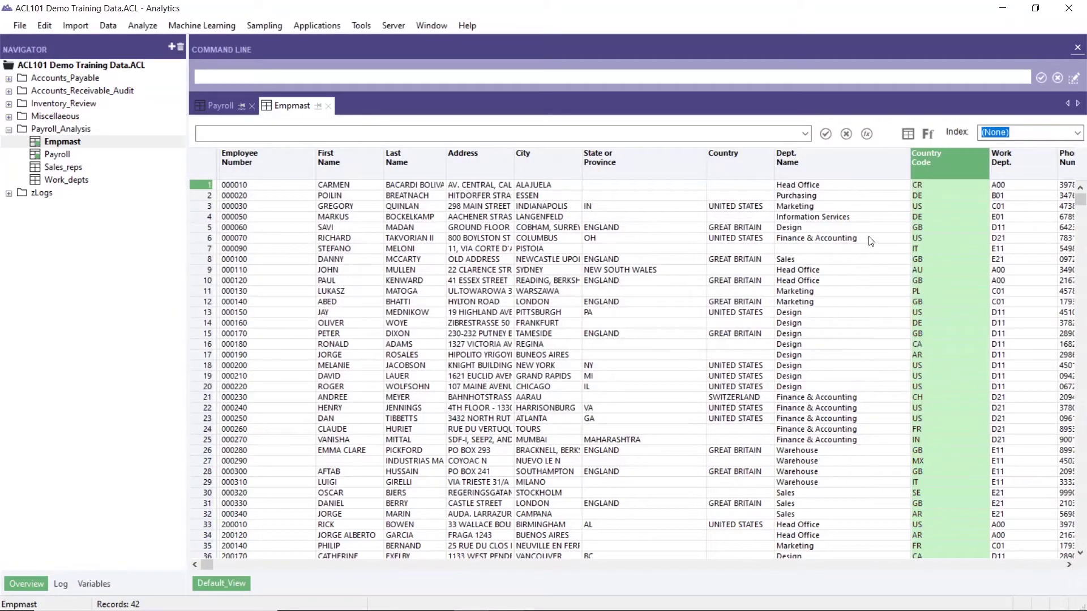
left_click(836, 197)
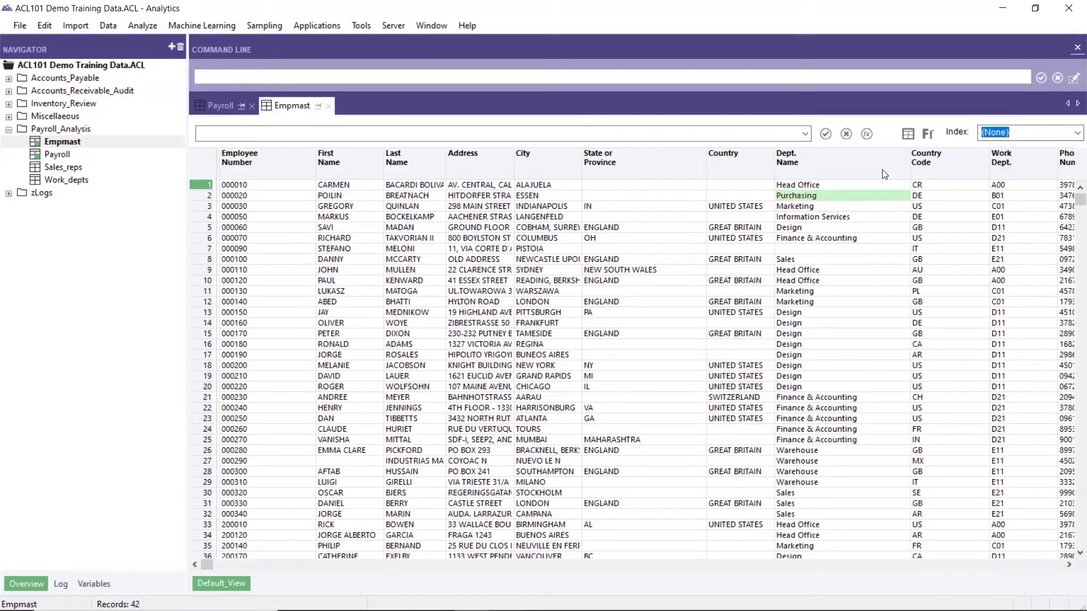